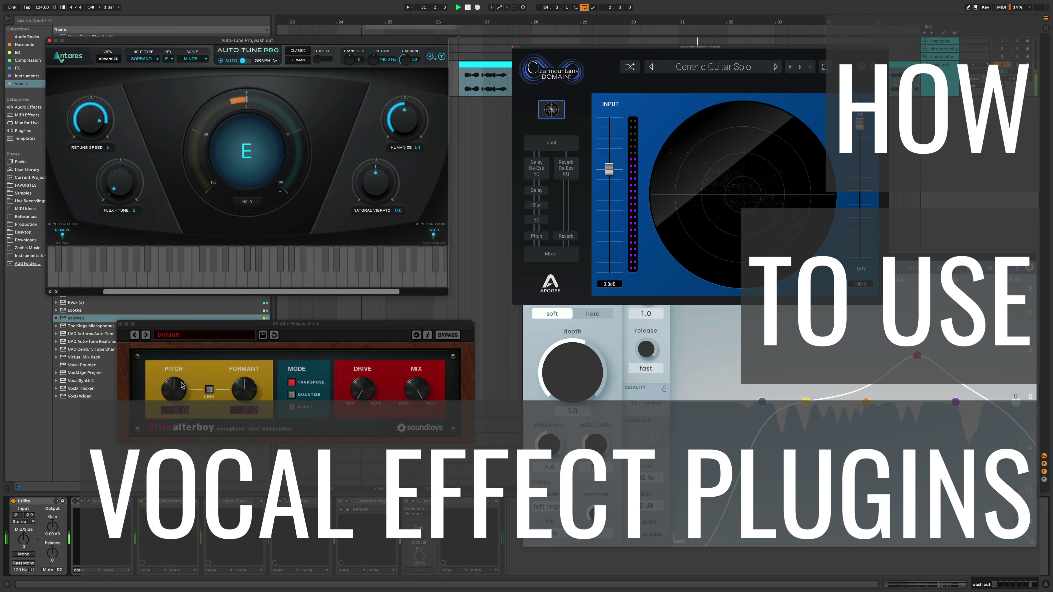
Drop the Little AlterBoy Pitch knob to -8.0 and the Formant knob to -5.5.
{"action": "left_click_drag", "start_coordinate": [174, 410], "coordinate": [171, 425]}
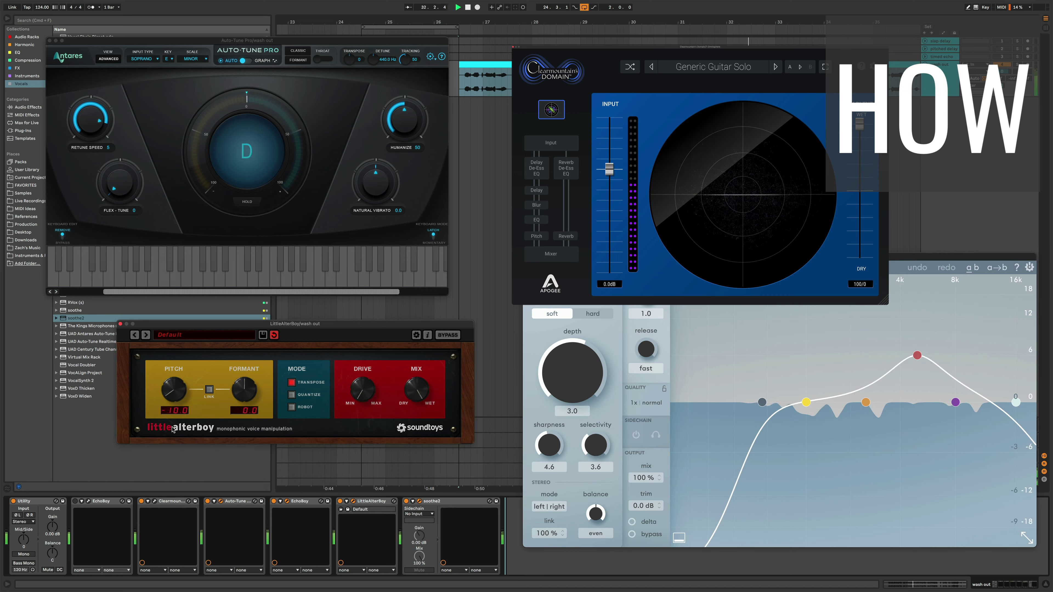
{"action": "left_click_drag", "start_coordinate": [244, 392], "coordinate": [244, 401]}
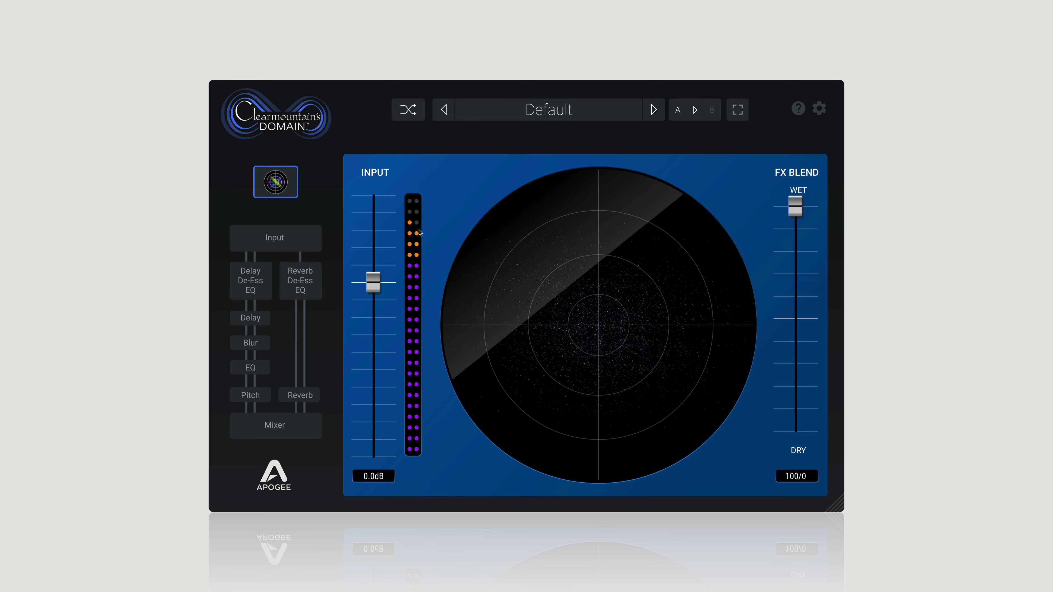
{"action": "left_click", "coordinate": [299, 243]}
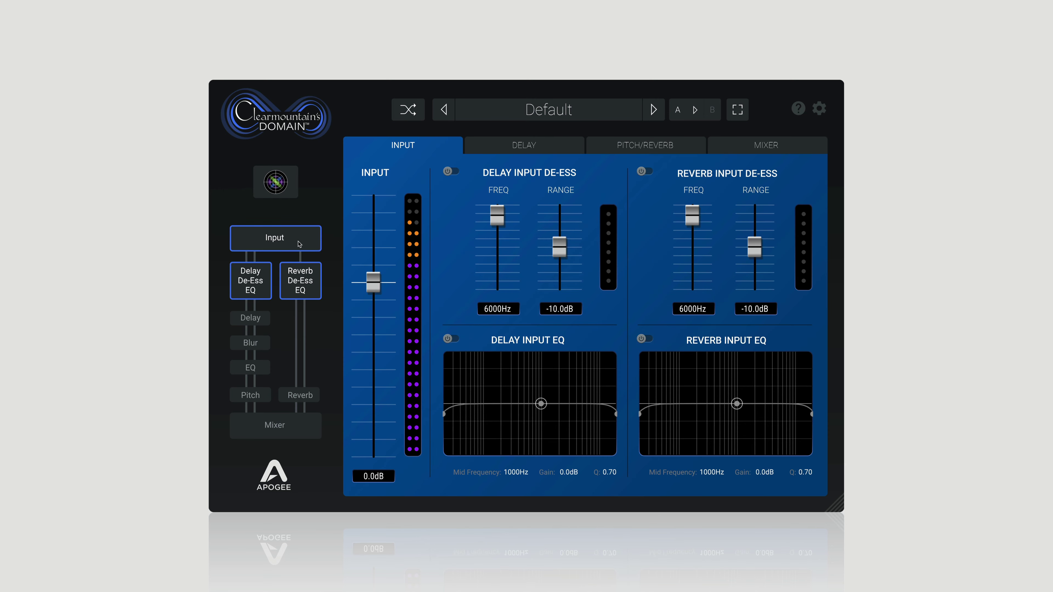
{"action": "left_click", "coordinate": [261, 317]}
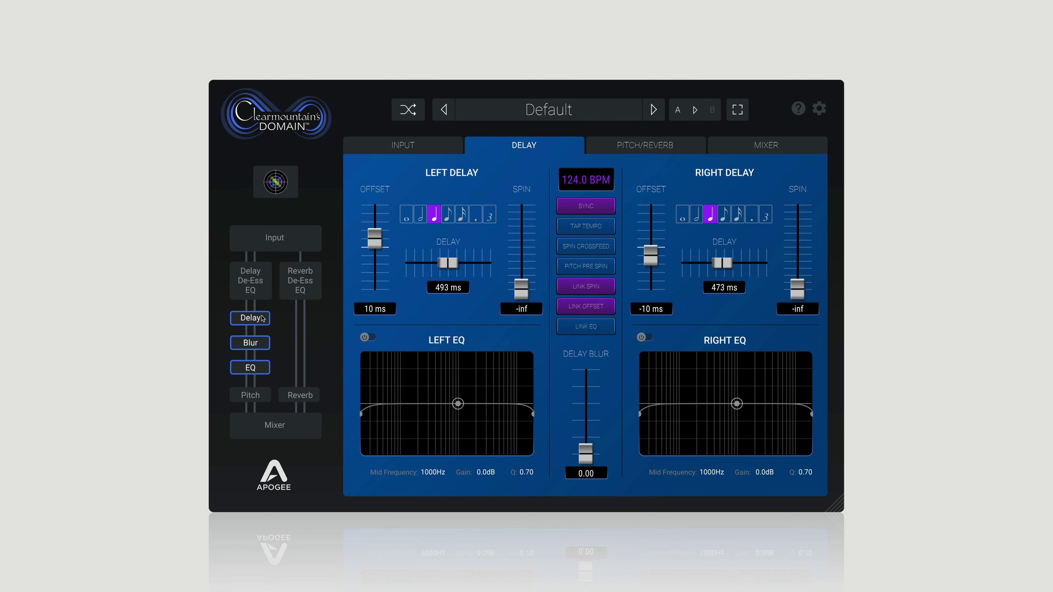
{"action": "left_click", "coordinate": [277, 191]}
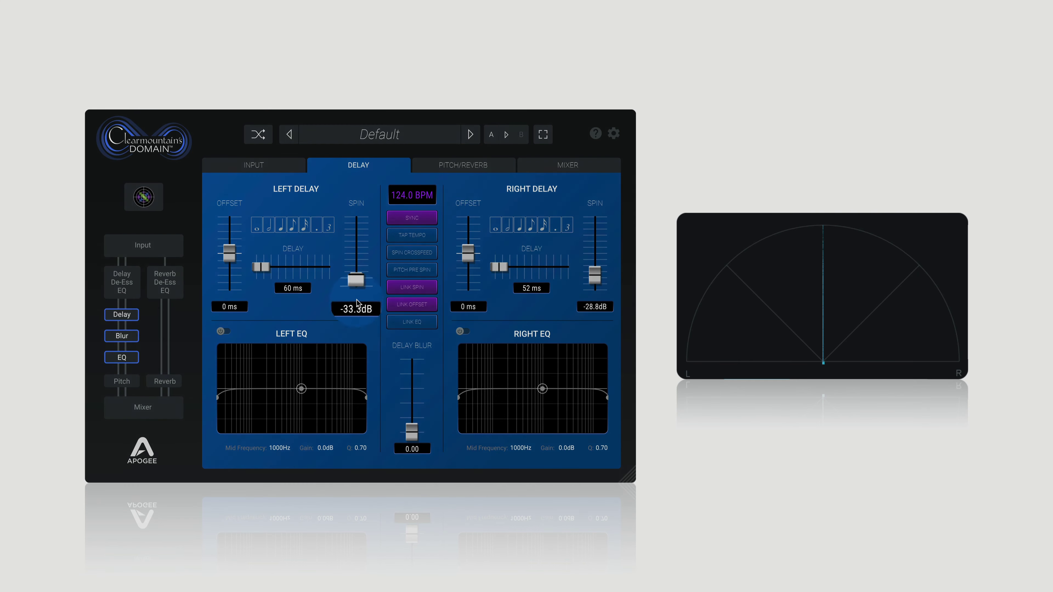
Pull the linked spin fader from -33.3 dB to -inf for single 60/52 ms slaps.
{"action": "left_click_drag", "start_coordinate": [357, 287], "coordinate": [357, 311]}
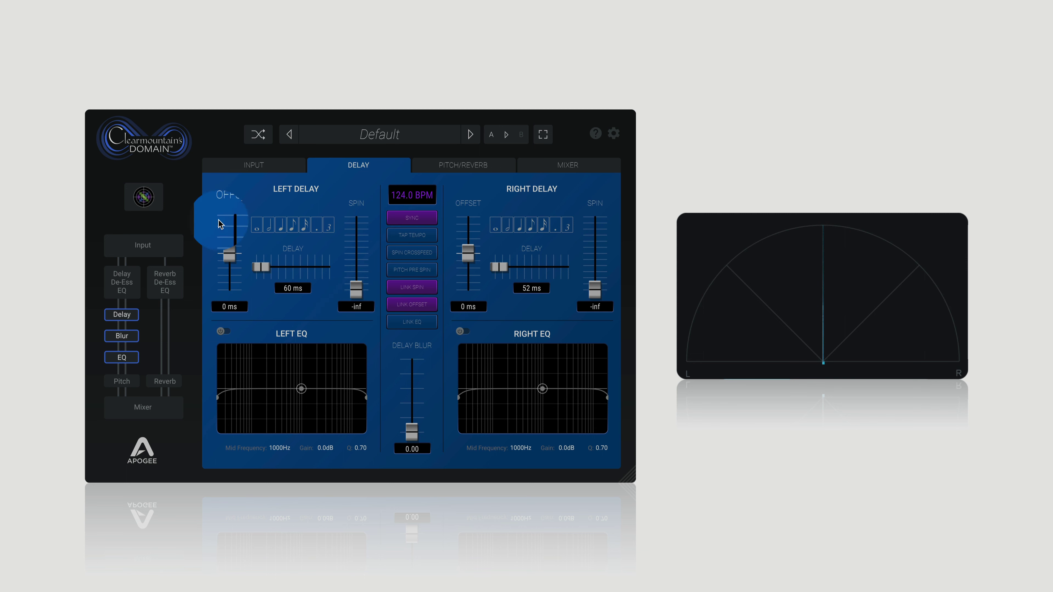
{"action": "left_click", "coordinate": [153, 199]}
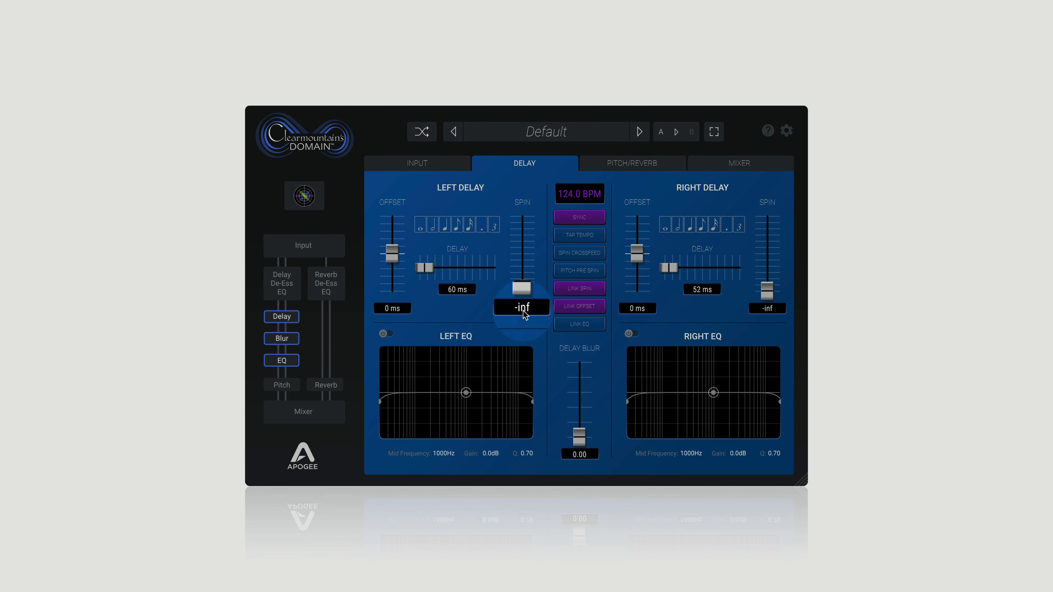
{"action": "left_click", "coordinate": [312, 201]}
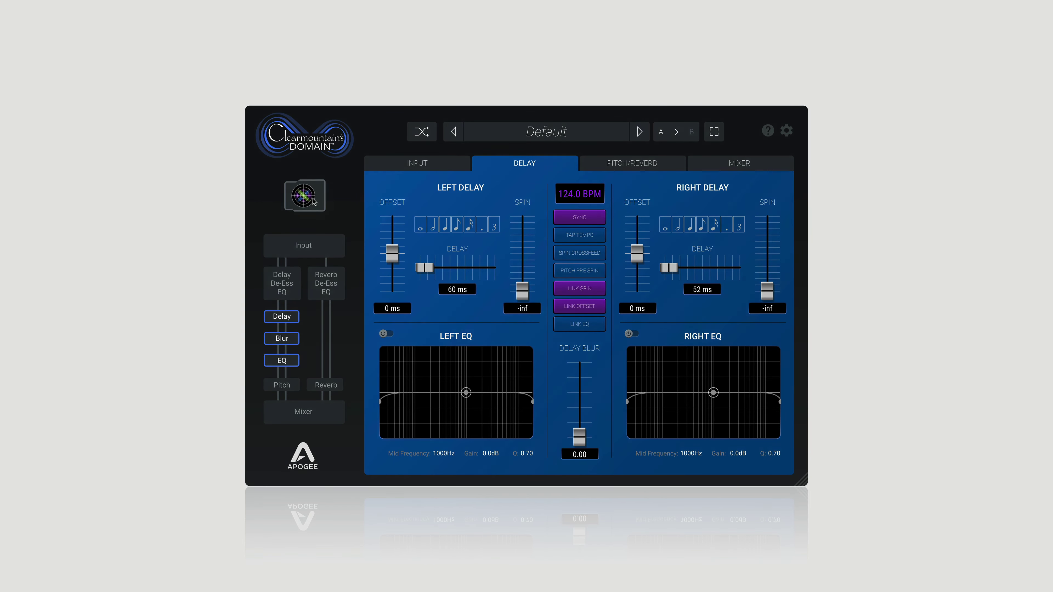
{"action": "left_click", "coordinate": [704, 292]}
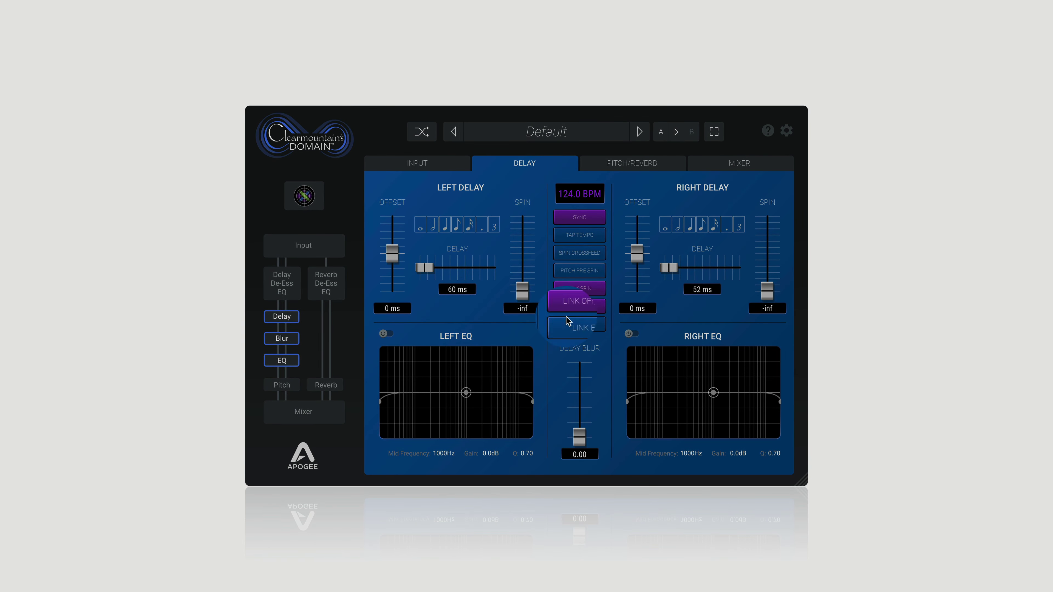
{"action": "left_click", "coordinate": [457, 303]}
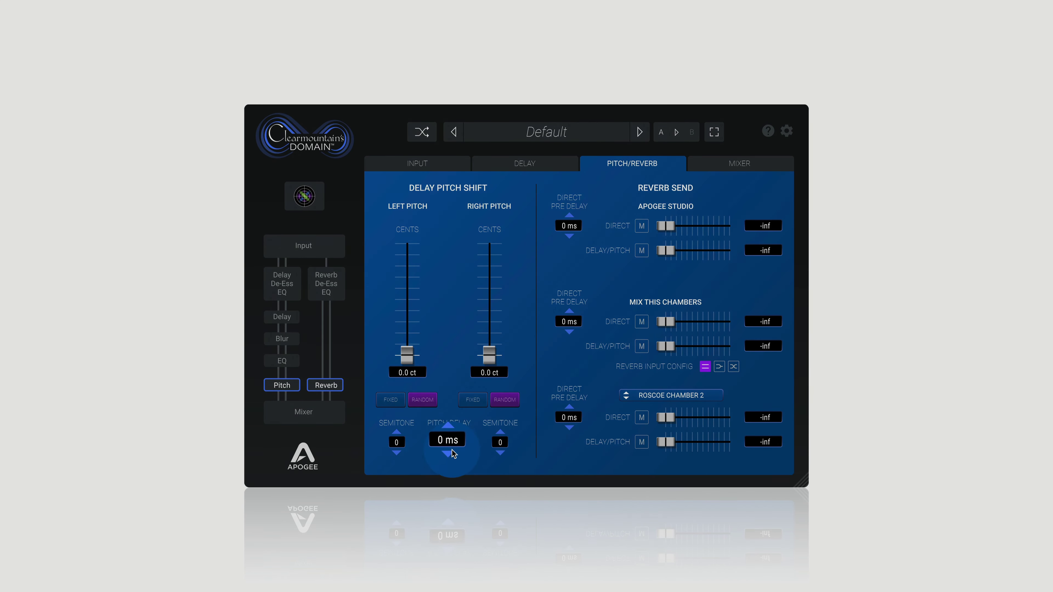
Set both the left and right delay Semitone values to -12.
{"action": "left_click", "coordinate": [406, 446]}
{"action": "left_click_drag", "start_coordinate": [406, 446], "coordinate": [401, 445]}
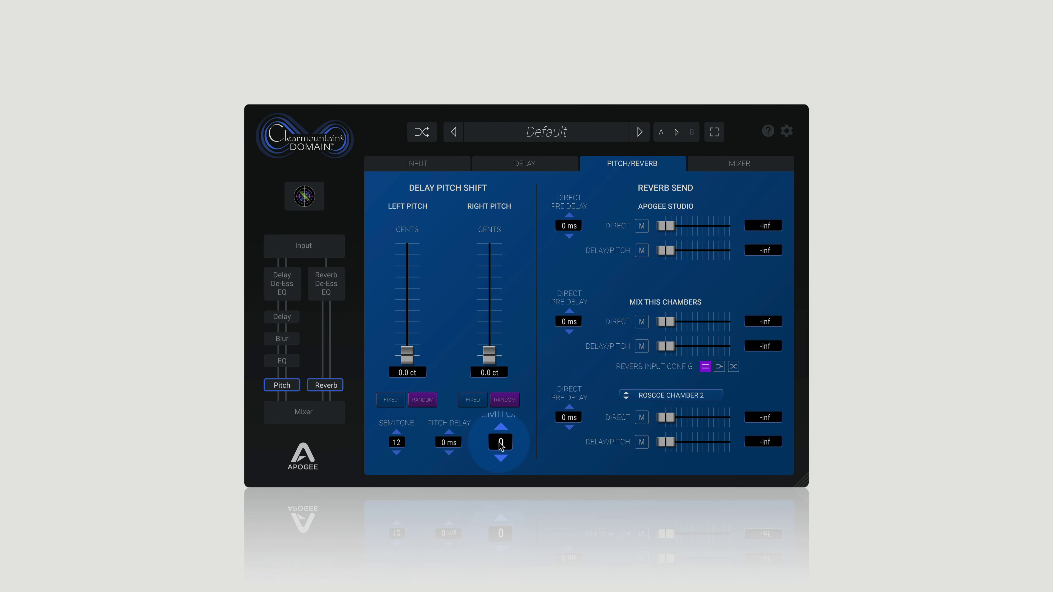
{"action": "double_click", "coordinate": [500, 442]}
{"action": "type", "text": "12"}
{"action": "key", "text": "Return"}
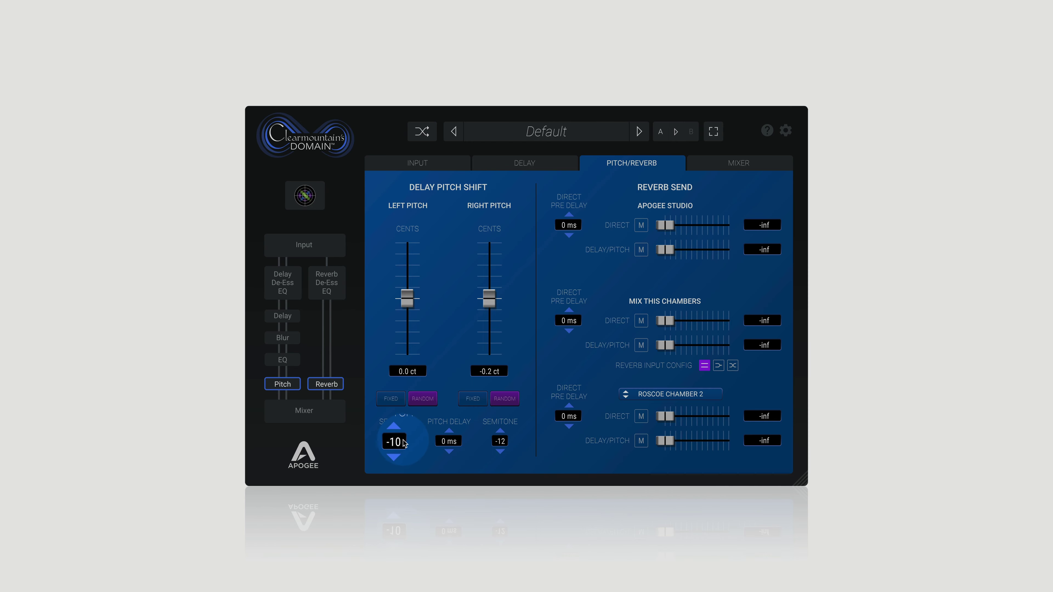
{"action": "left_click_drag", "start_coordinate": [396, 441], "coordinate": [398, 445]}
Set the left delay time to a 1/4 note (483 ms at 124 BPM).
{"action": "left_click", "coordinate": [523, 291]}
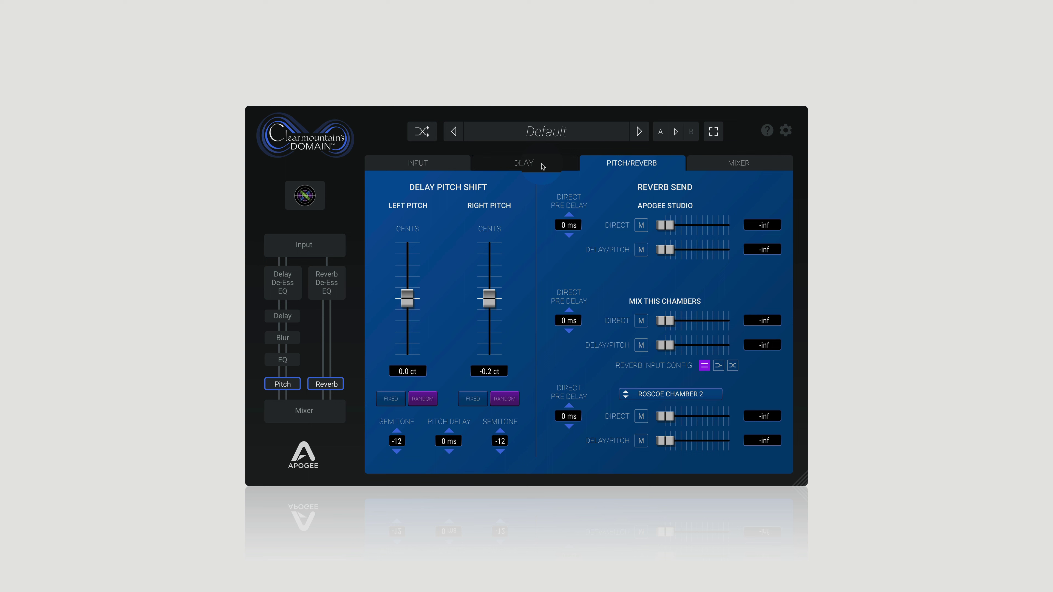
{"action": "left_click", "coordinate": [539, 165]}
{"action": "left_click", "coordinate": [446, 225]}
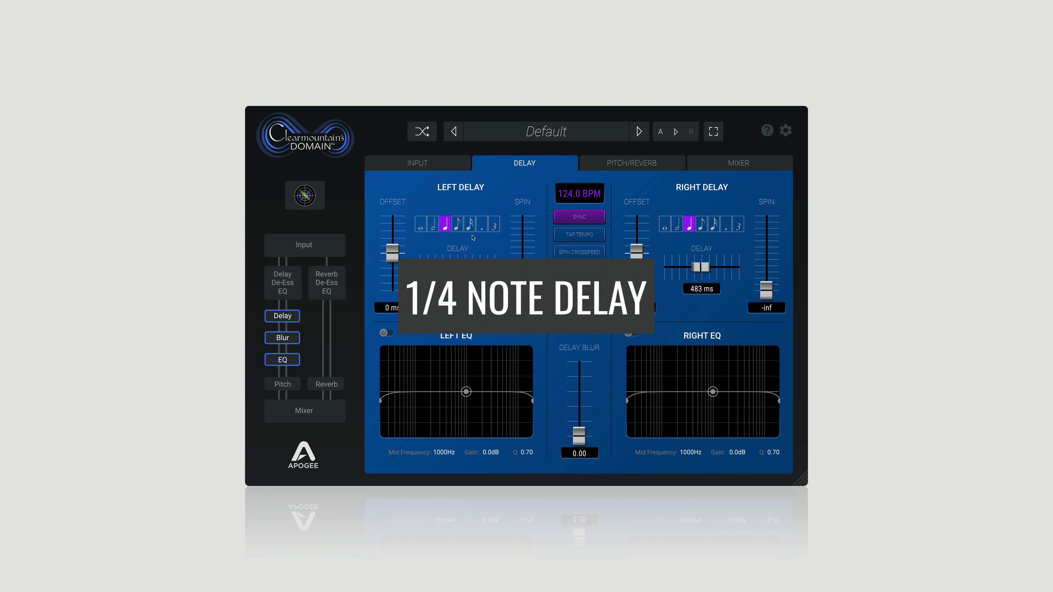
Set both delays to 1/2 notes (967 ms) and raise the linked spin to -17.5 dB.
{"action": "left_click", "coordinate": [433, 225]}
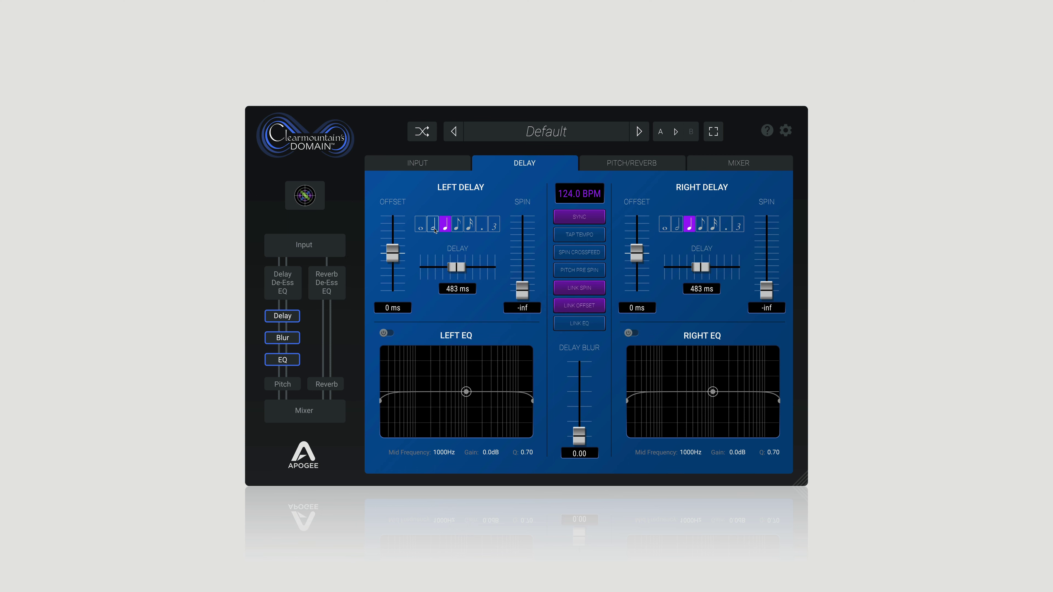
{"action": "left_click", "coordinate": [678, 226]}
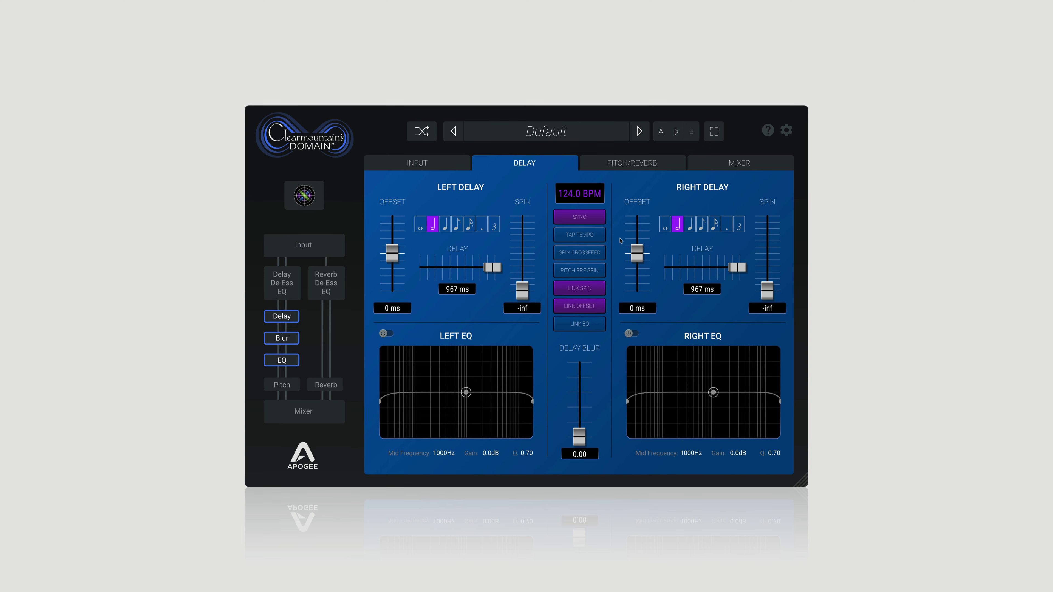
{"action": "left_click_drag", "start_coordinate": [524, 291], "coordinate": [527, 214]}
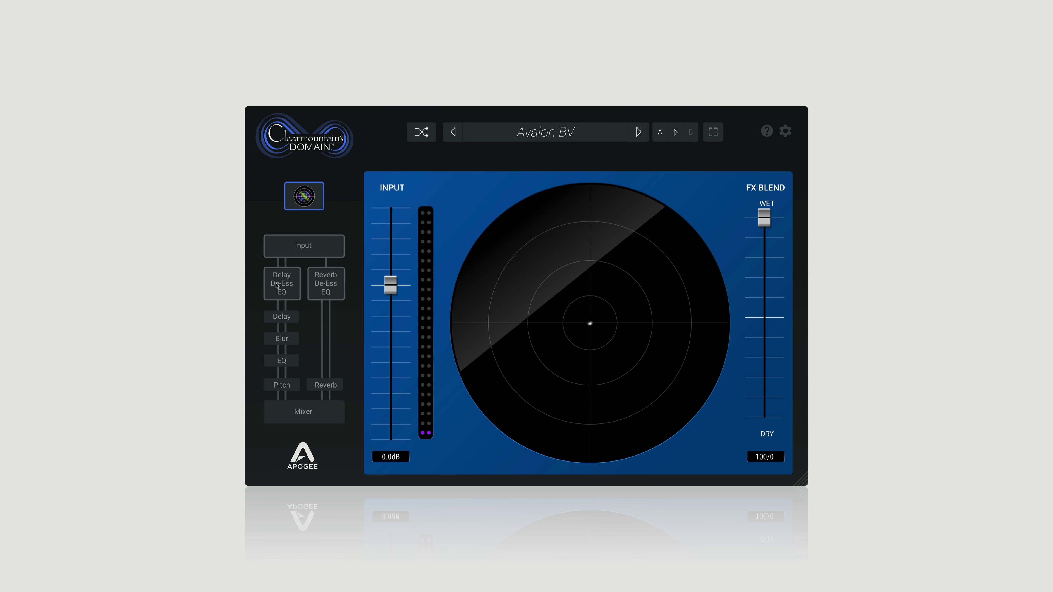
Try Concrete Stairwell and Marble Bathroom, then settle on the MixThis! Shower reverb chamber.
{"action": "left_click", "coordinate": [303, 245]}
{"action": "left_click", "coordinate": [615, 165]}
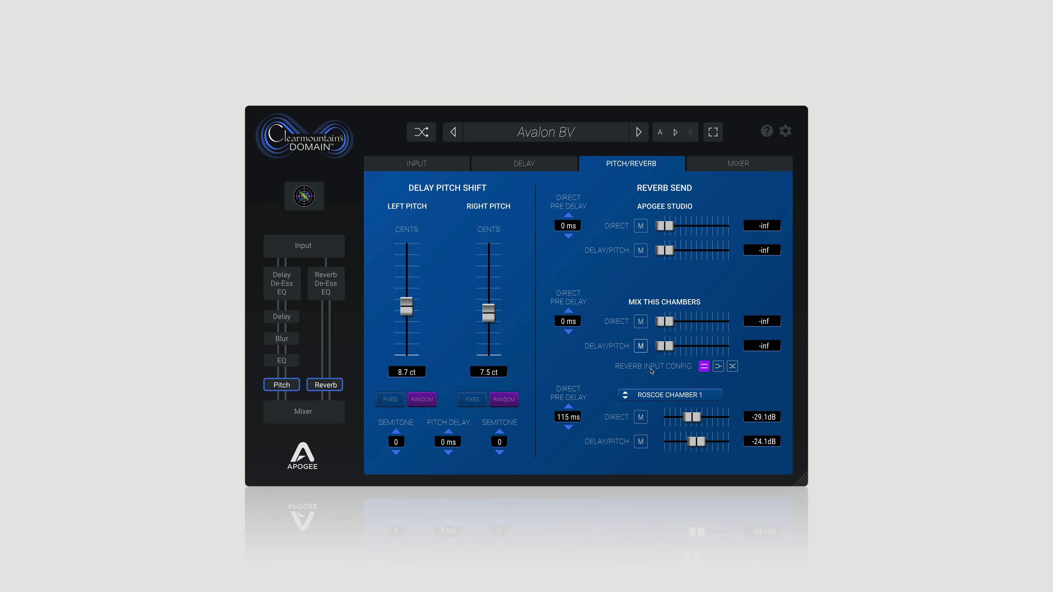
{"action": "left_click", "coordinate": [663, 395]}
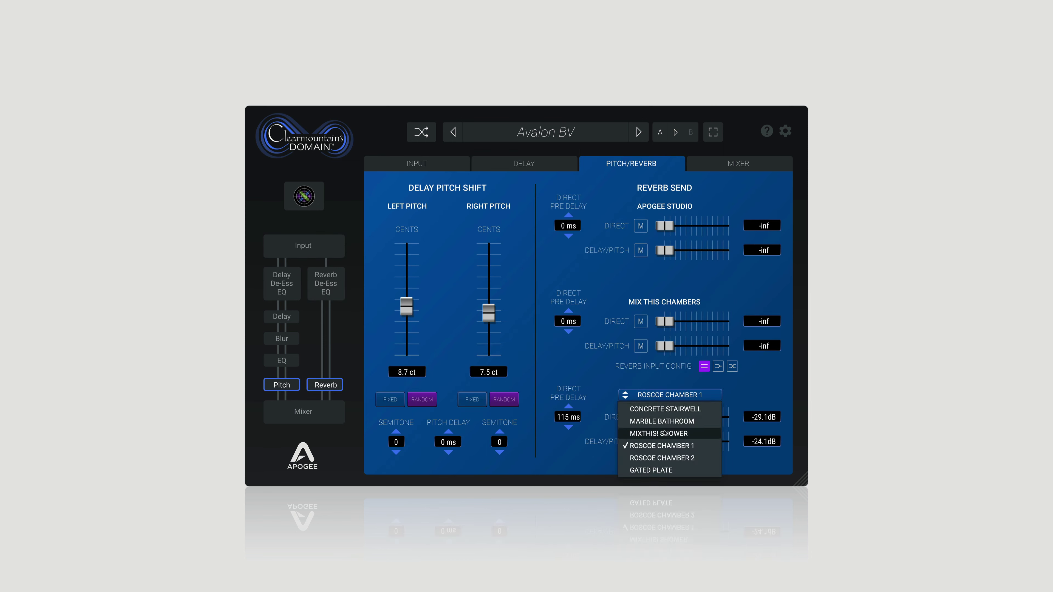
{"action": "left_click", "coordinate": [666, 409]}
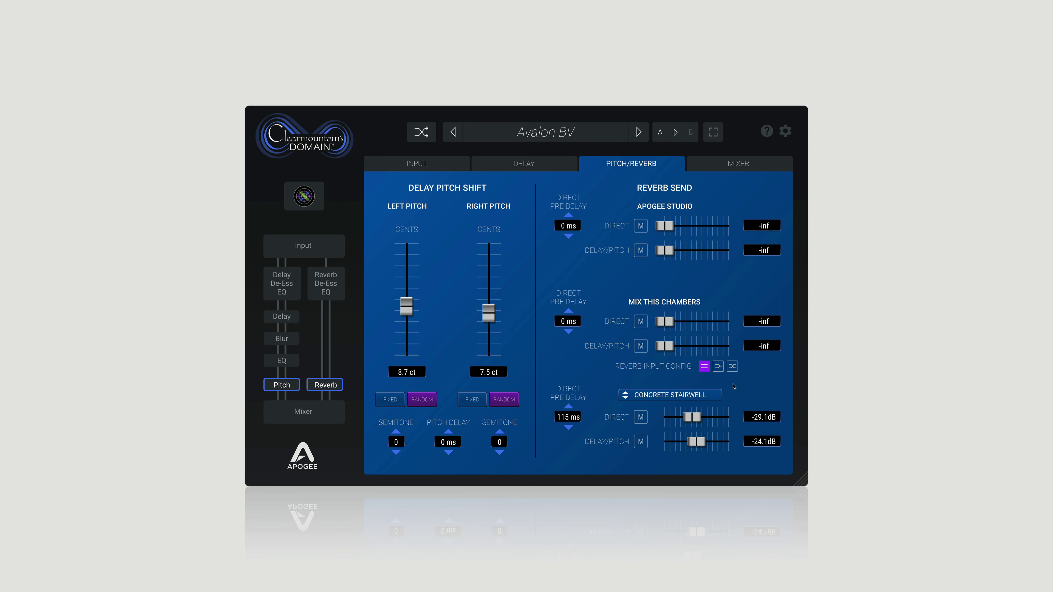
{"action": "left_click", "coordinate": [704, 394]}
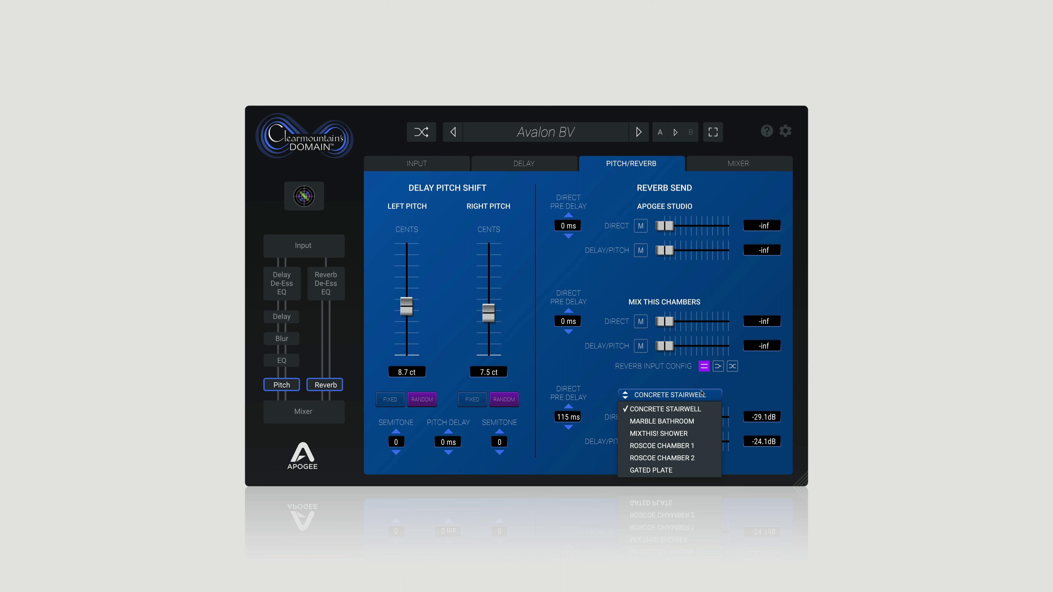
{"action": "left_click", "coordinate": [671, 418]}
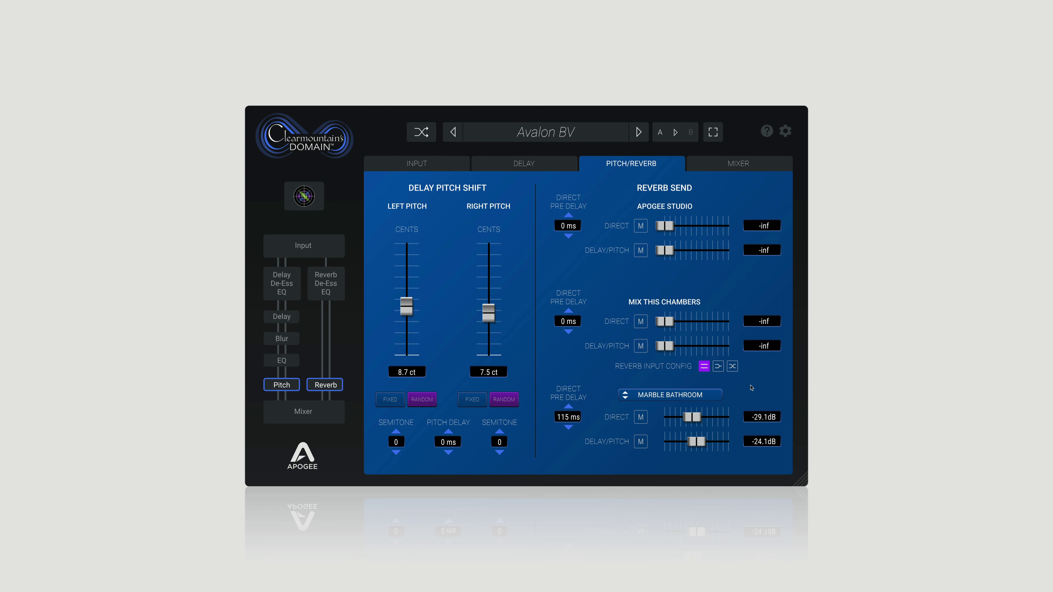
{"action": "left_click", "coordinate": [697, 394]}
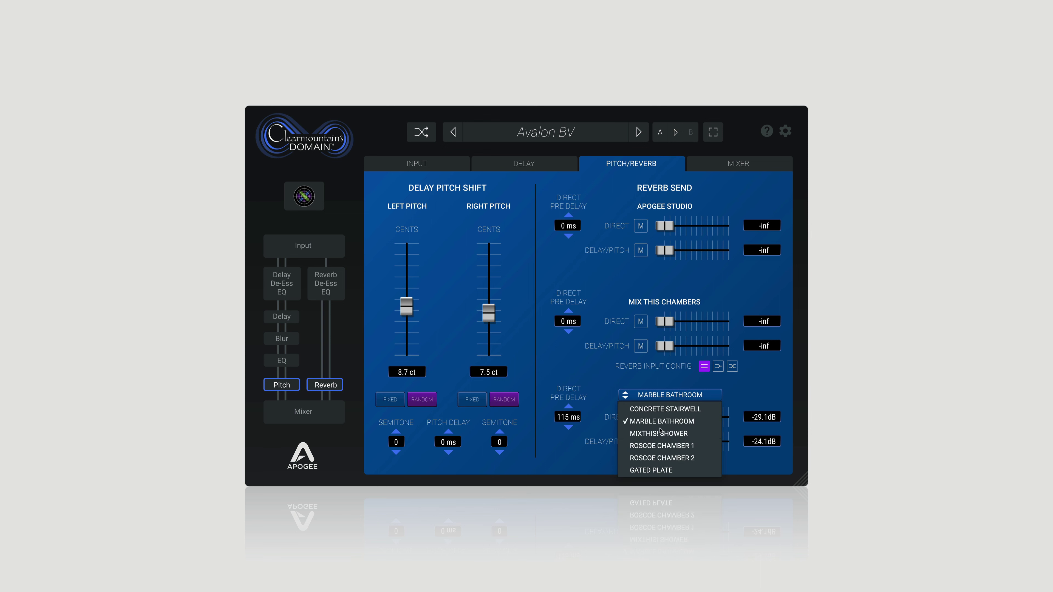
{"action": "left_click", "coordinate": [675, 428]}
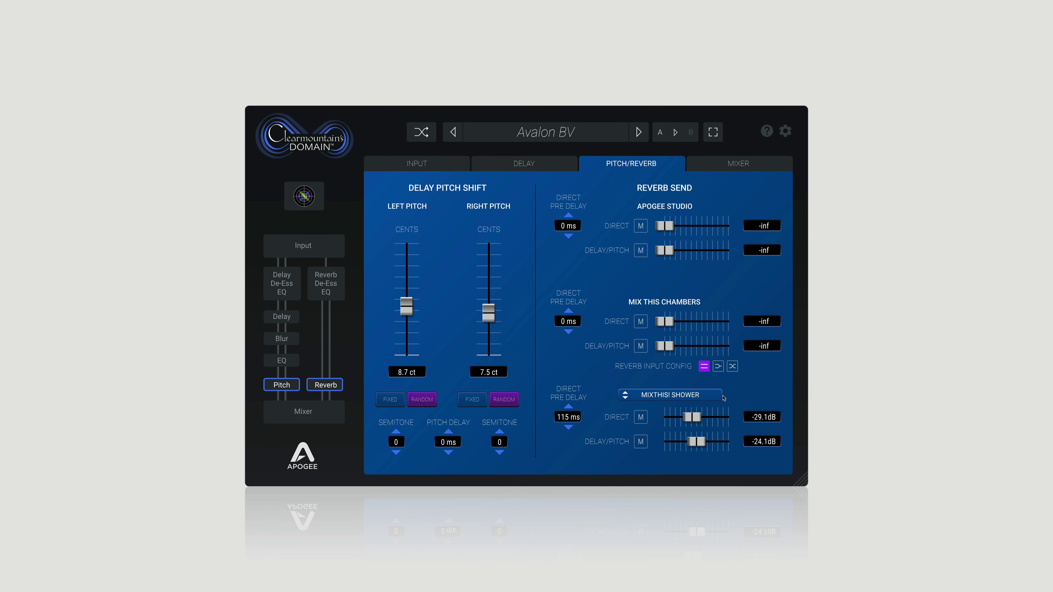
Enable the linked left/right delay EQ and move its low cut up to about 397 Hz.
{"action": "left_click", "coordinate": [543, 165]}
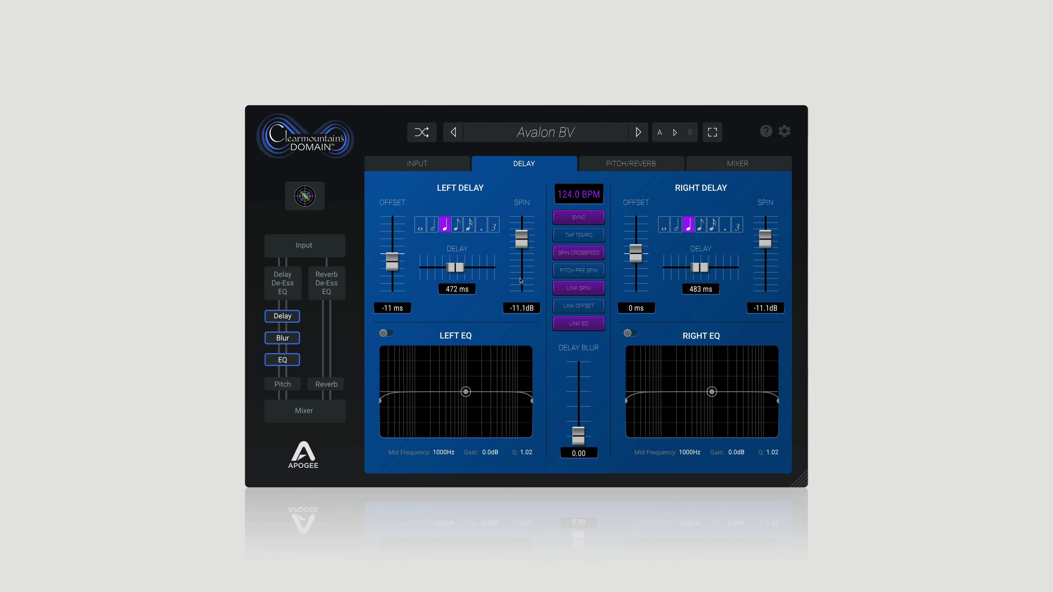
{"action": "left_click", "coordinate": [385, 333]}
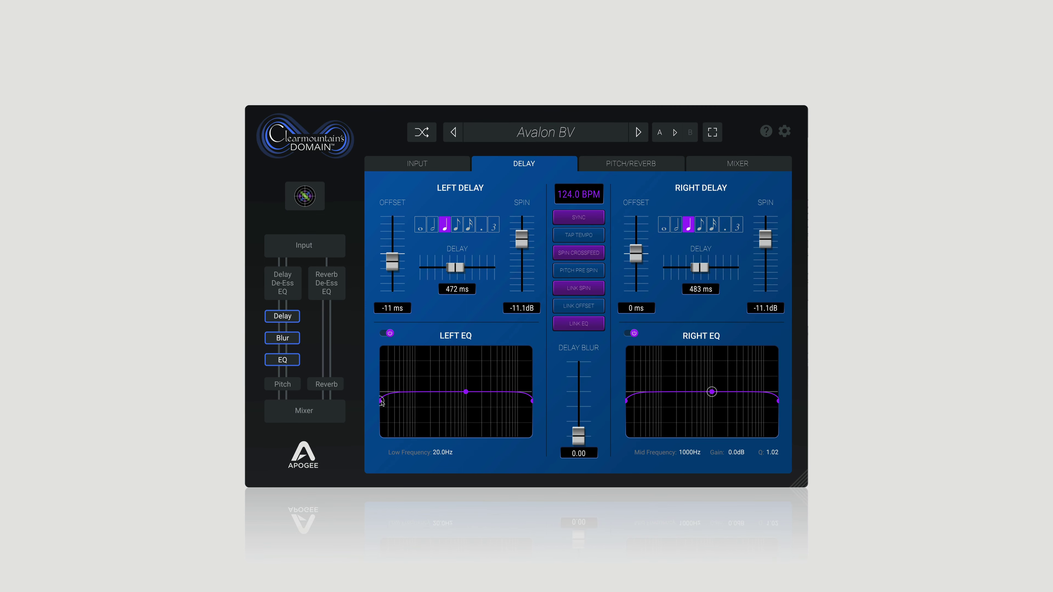
{"action": "left_click_drag", "start_coordinate": [380, 401], "coordinate": [477, 406]}
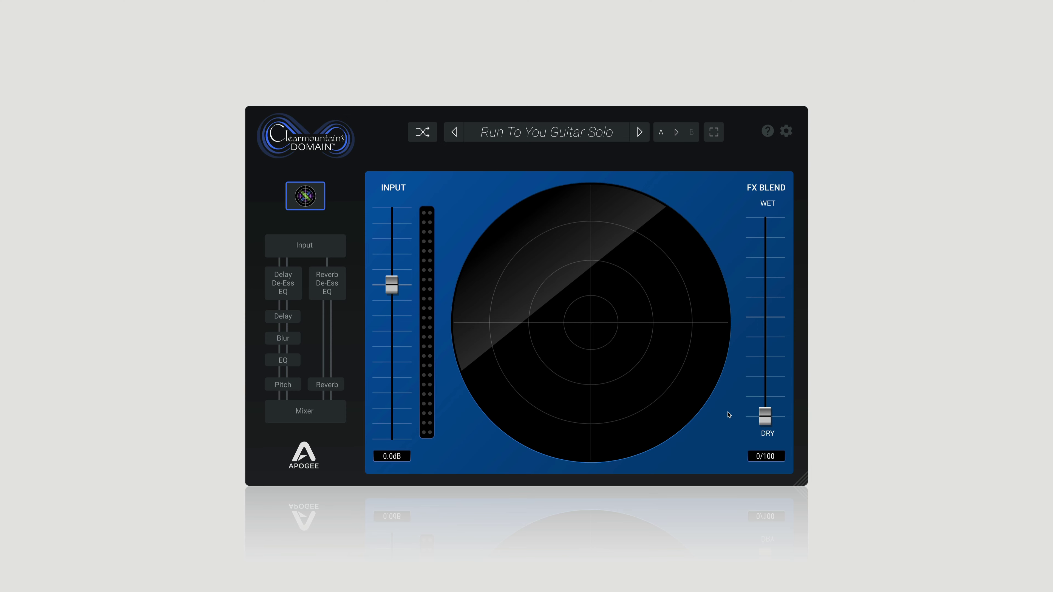
Bring the FX blend fader up from dry to a mostly wet 93/7 setting.
{"action": "left_click_drag", "start_coordinate": [759, 416], "coordinate": [775, 277]}
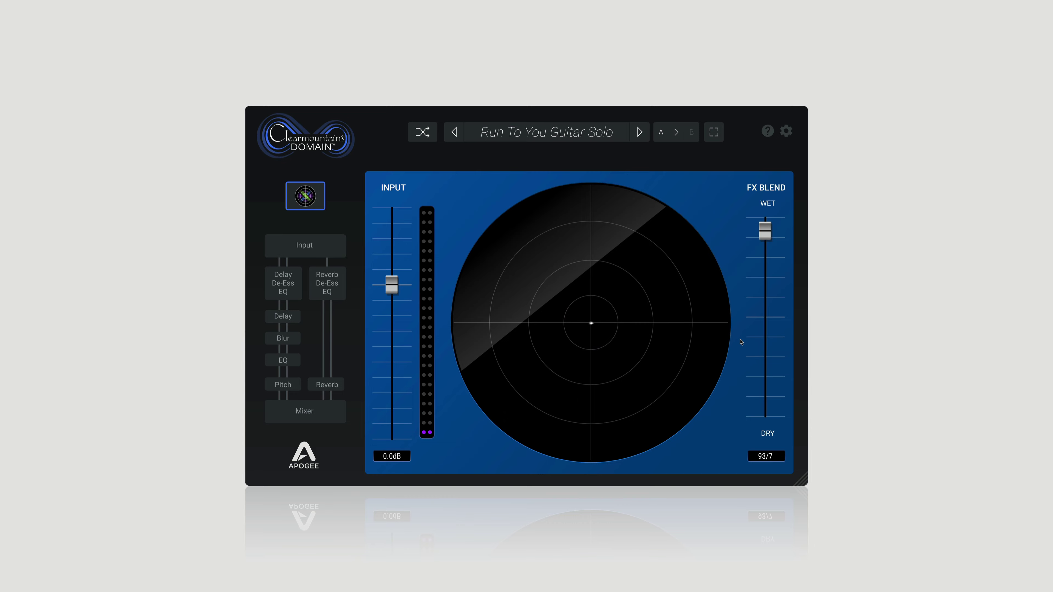
{"action": "left_click", "coordinate": [765, 416]}
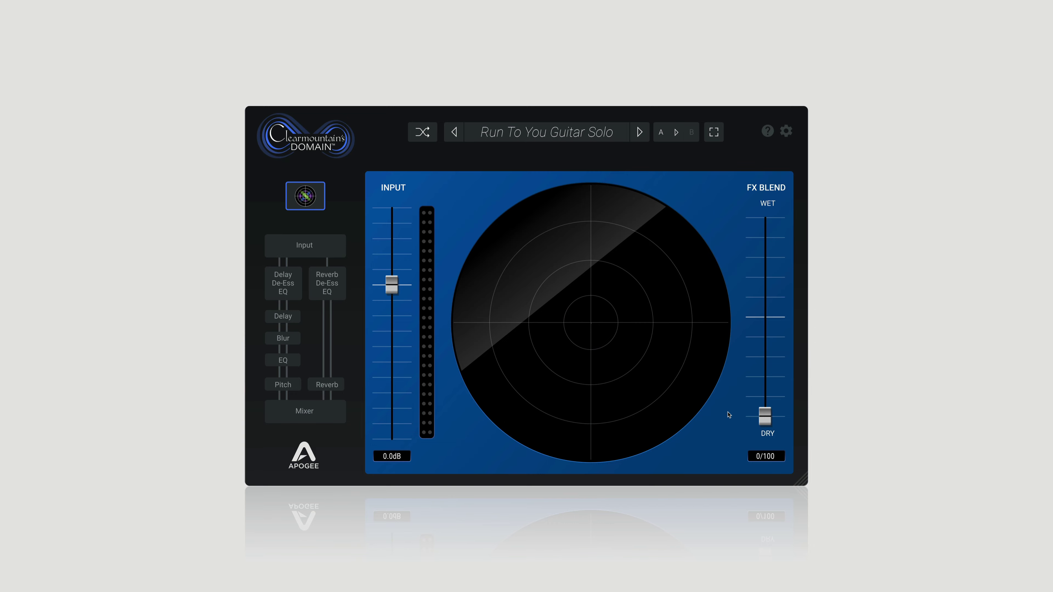
{"action": "left_click_drag", "start_coordinate": [765, 416], "coordinate": [774, 279]}
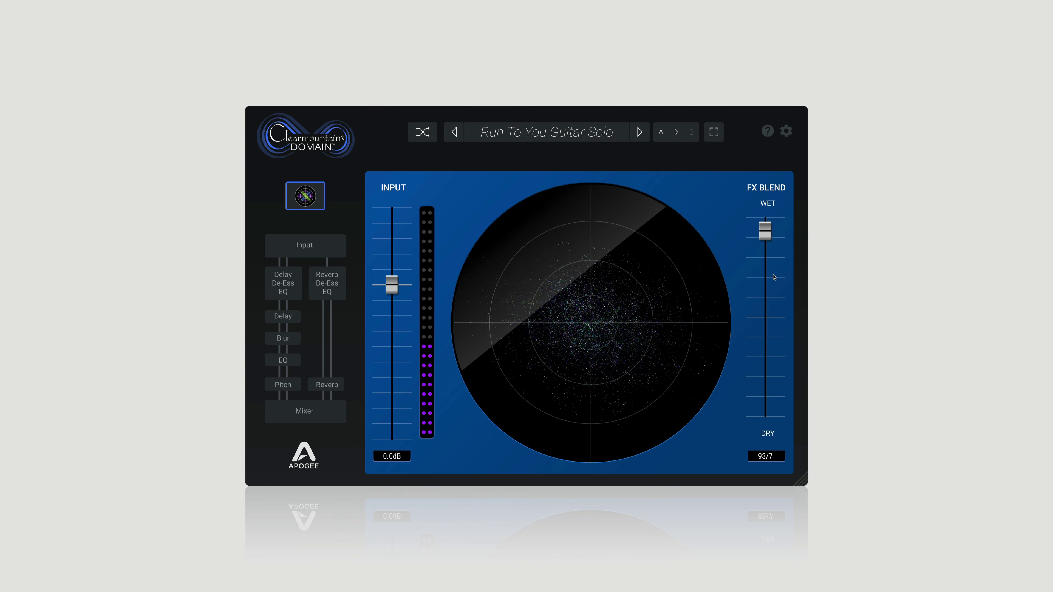